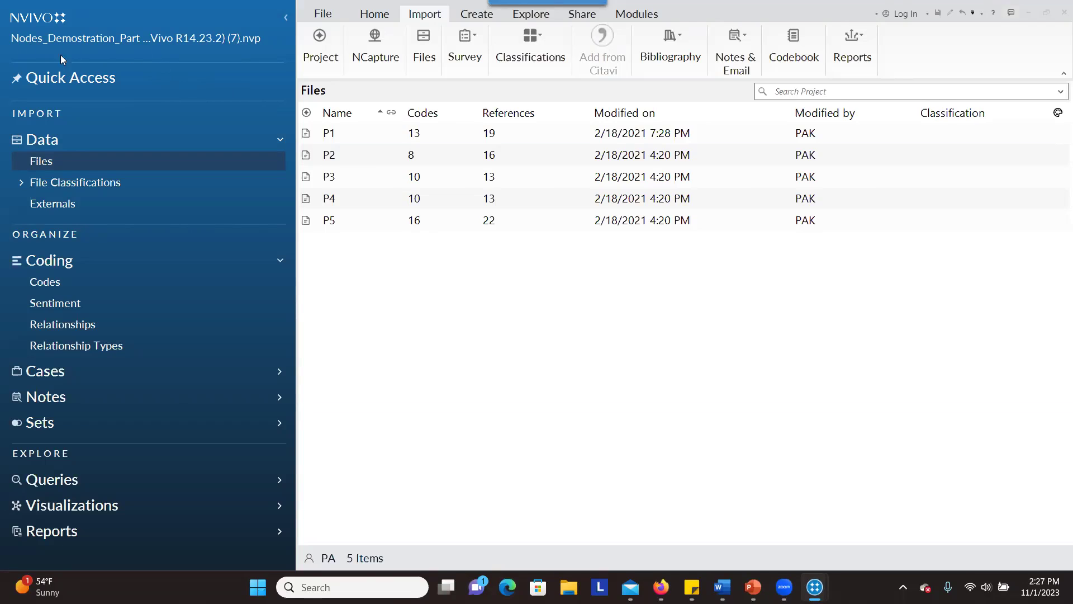
List the manually coded project's codes and expand Burnout causes (RQ1) and Burnout solutions (RQ2).
click(106, 289)
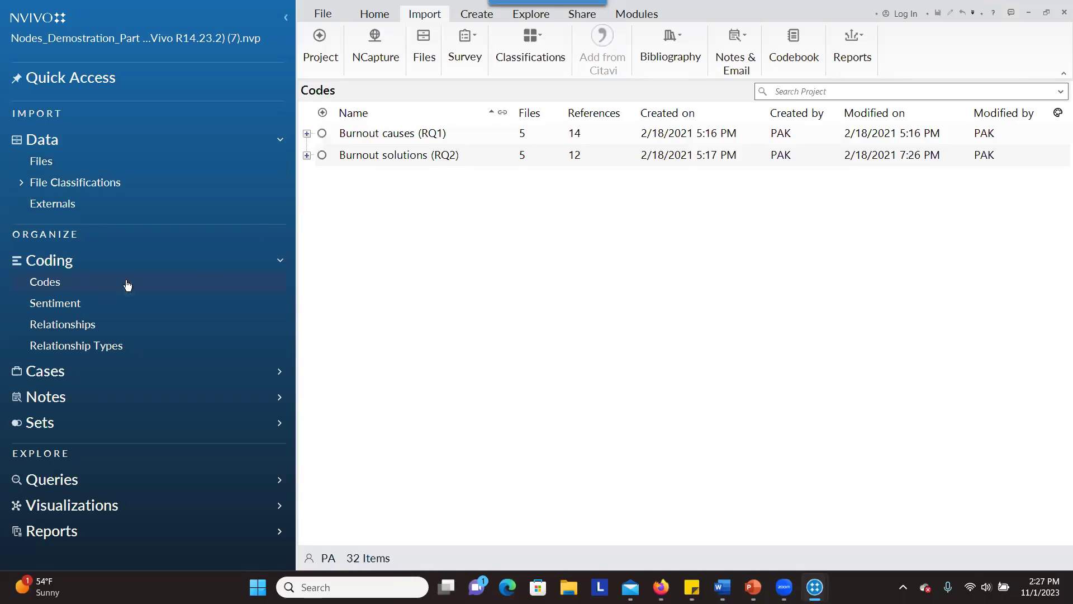
click(307, 134)
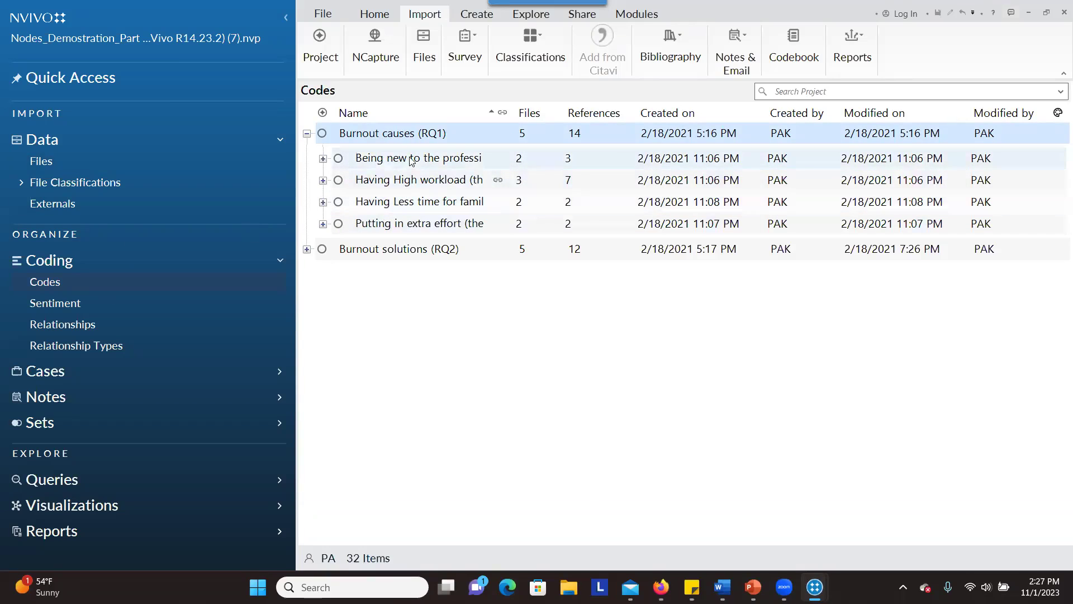
click(306, 250)
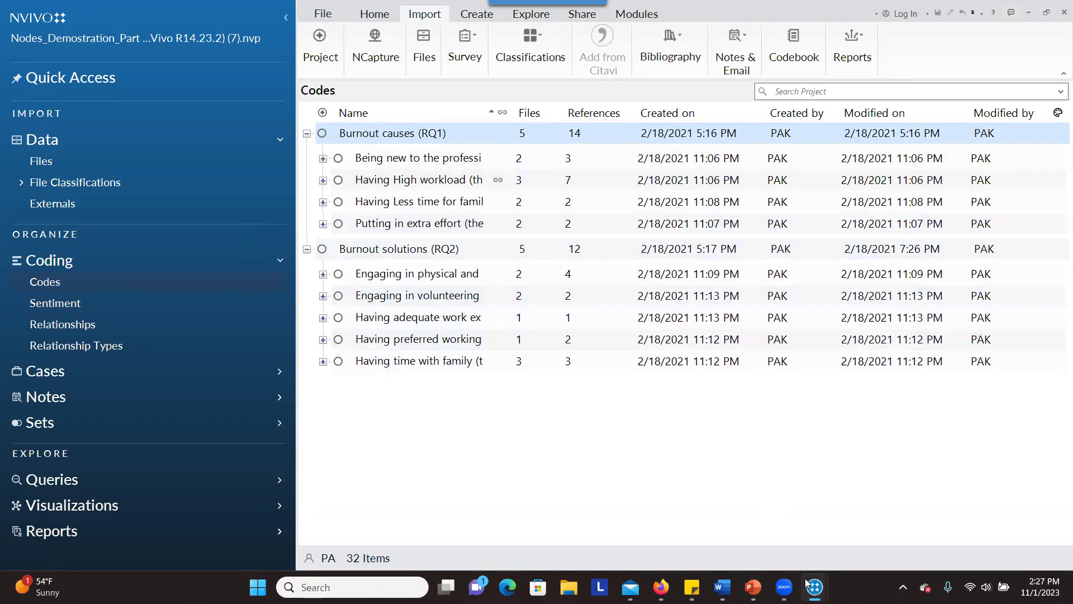
In the Burnout Project, show the Autocoded Themes codes with administrative tasks collapsed.
mouse_move(809, 585)
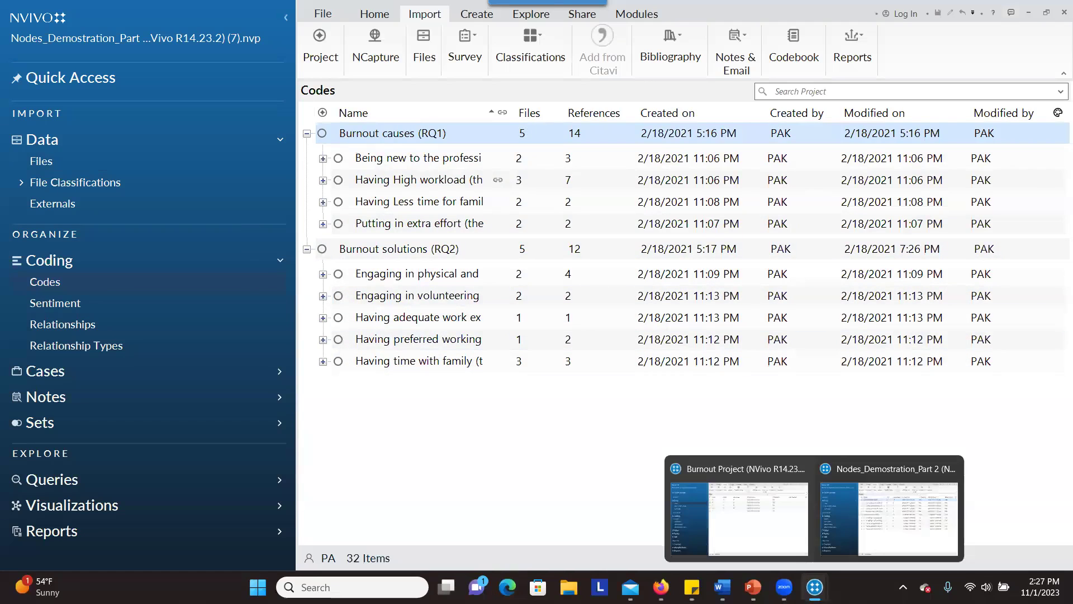
click(759, 537)
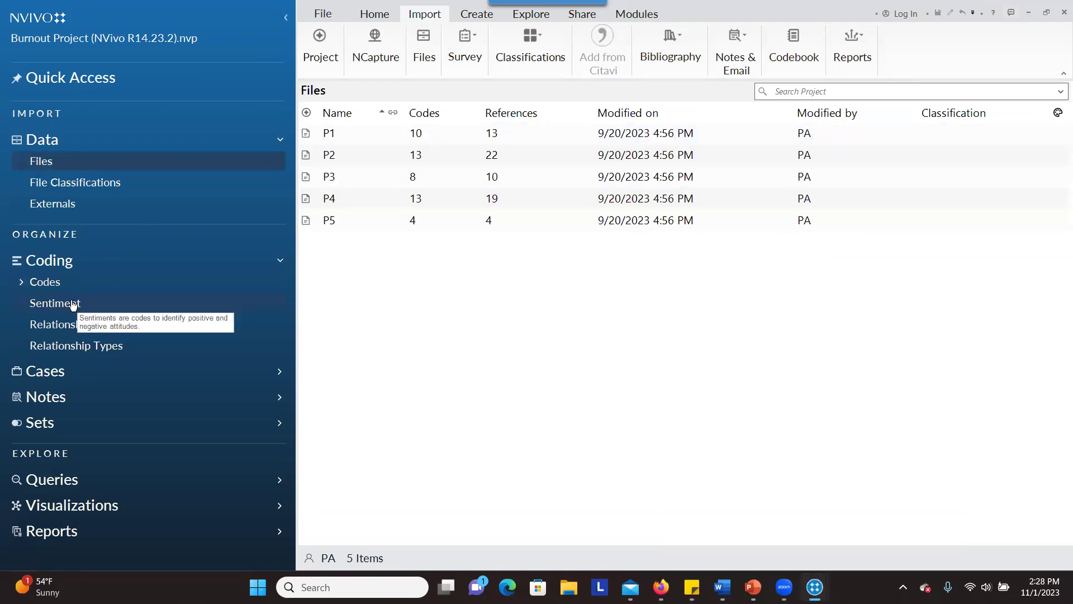
click(50, 285)
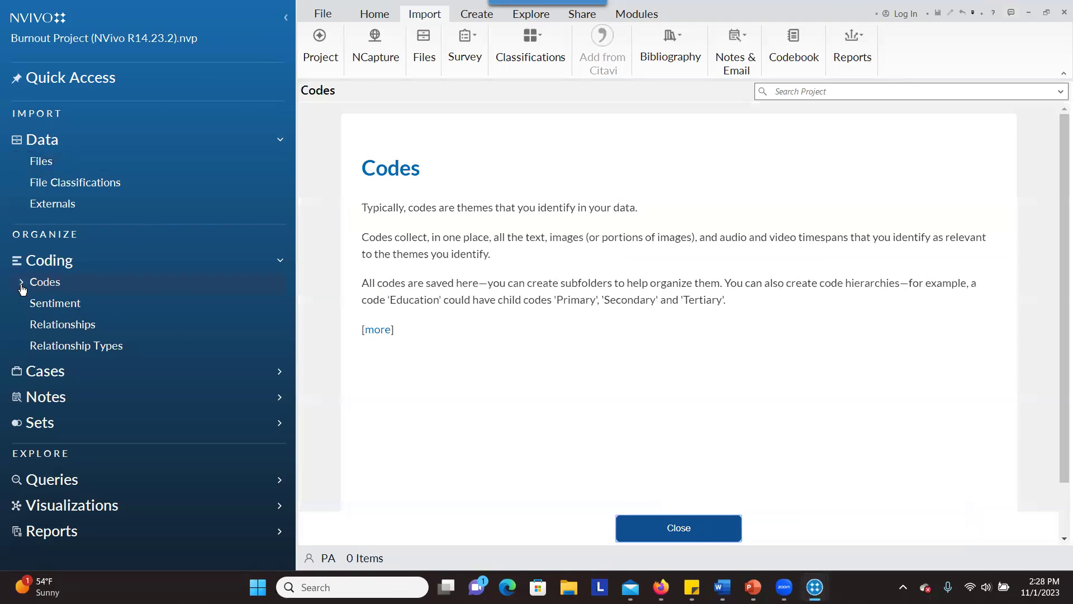
click(22, 282)
click(66, 309)
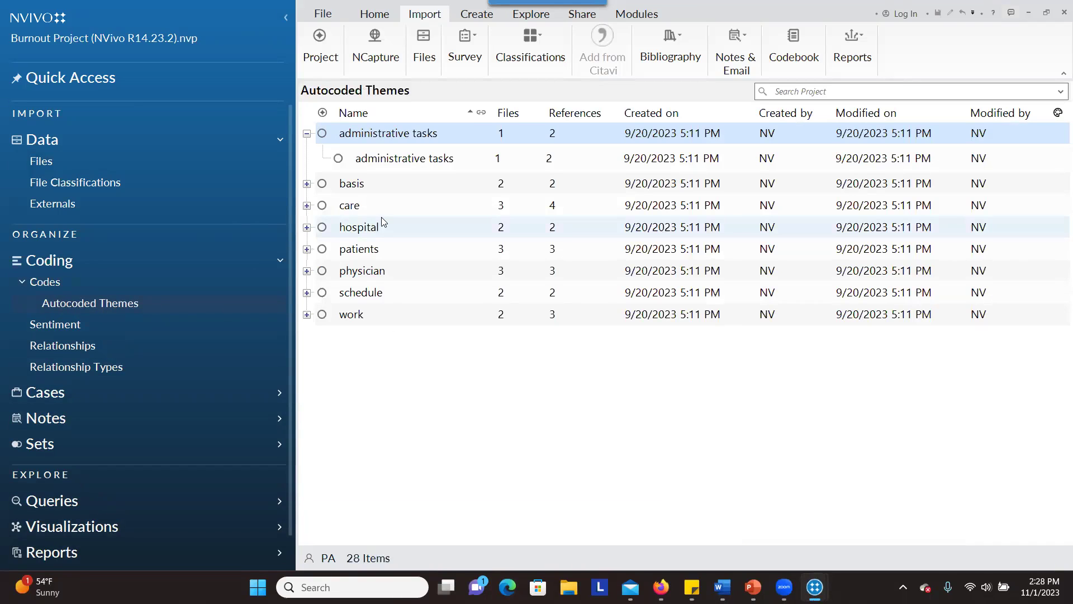
click(306, 134)
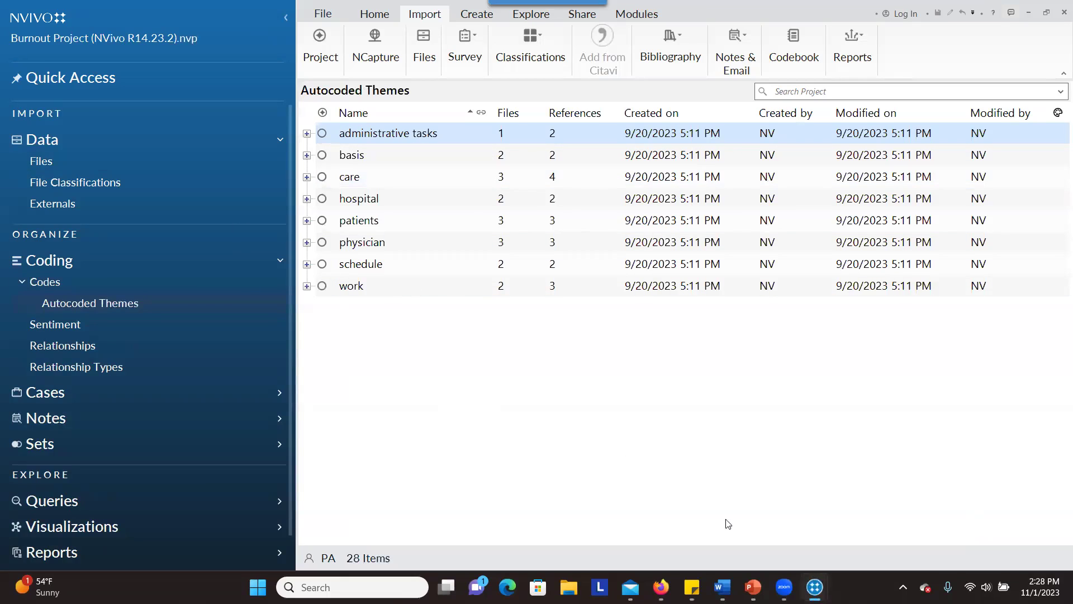
Minimize the manually coded project window.
mouse_move(815, 587)
click(900, 517)
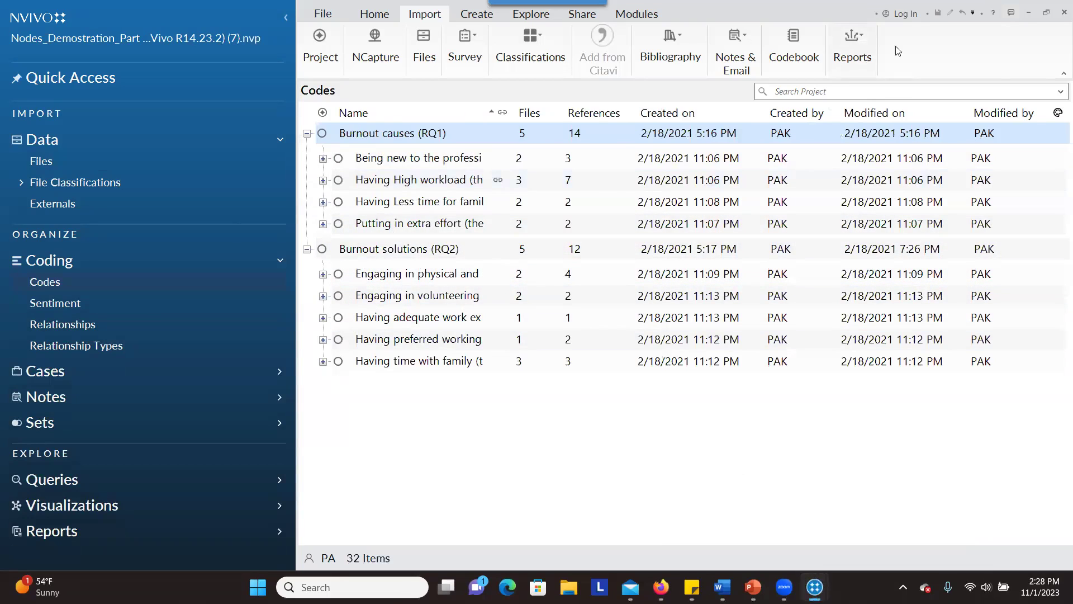
click(1025, 15)
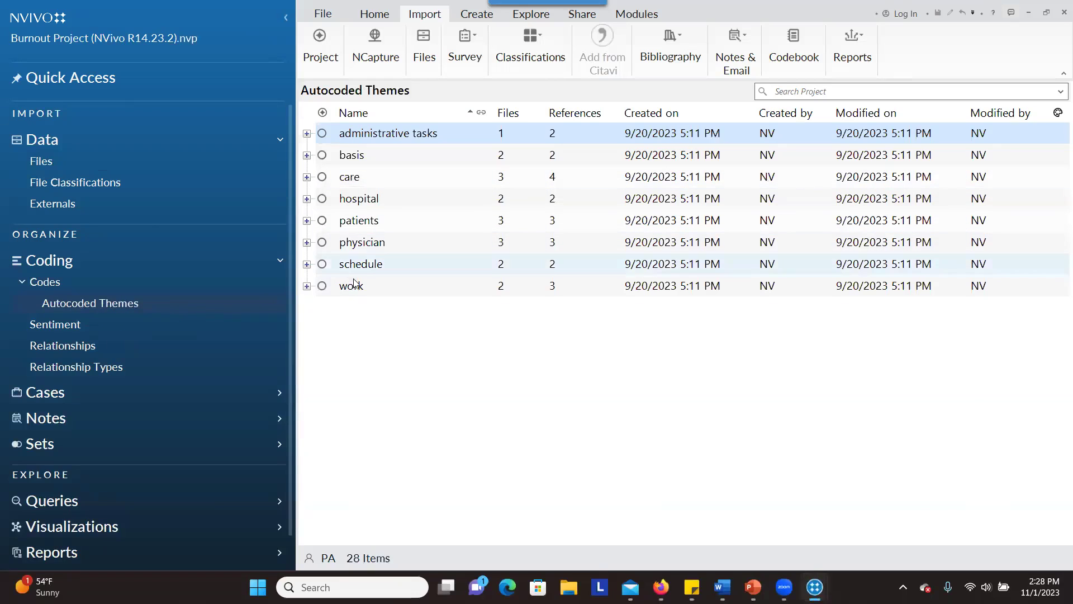
mouse_move(815, 587)
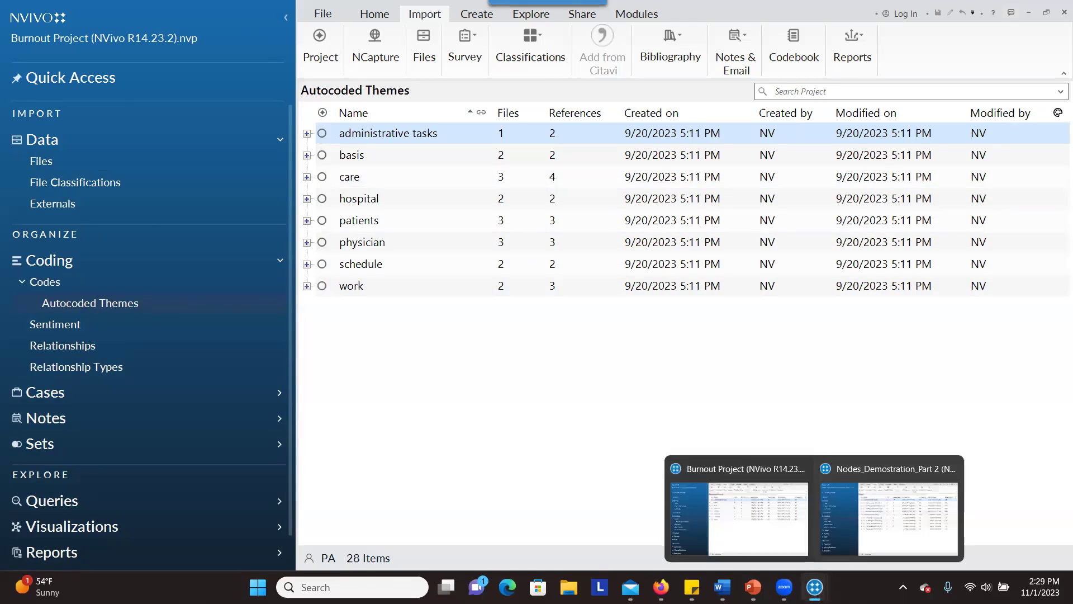
Open the Import Project dialog for the Burnout Project from the Import ribbon.
click(893, 506)
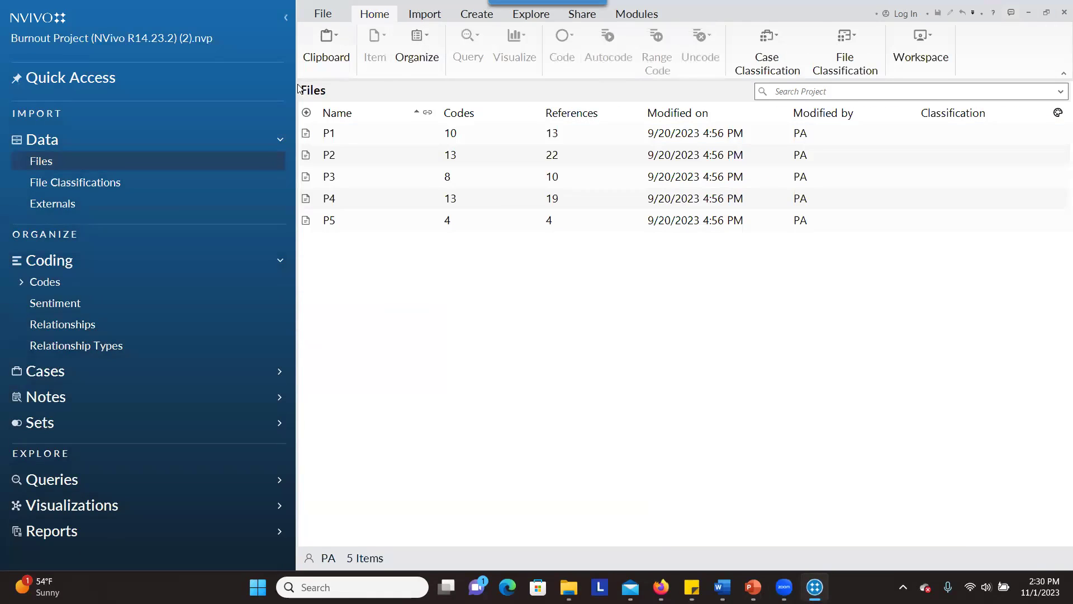
click(420, 15)
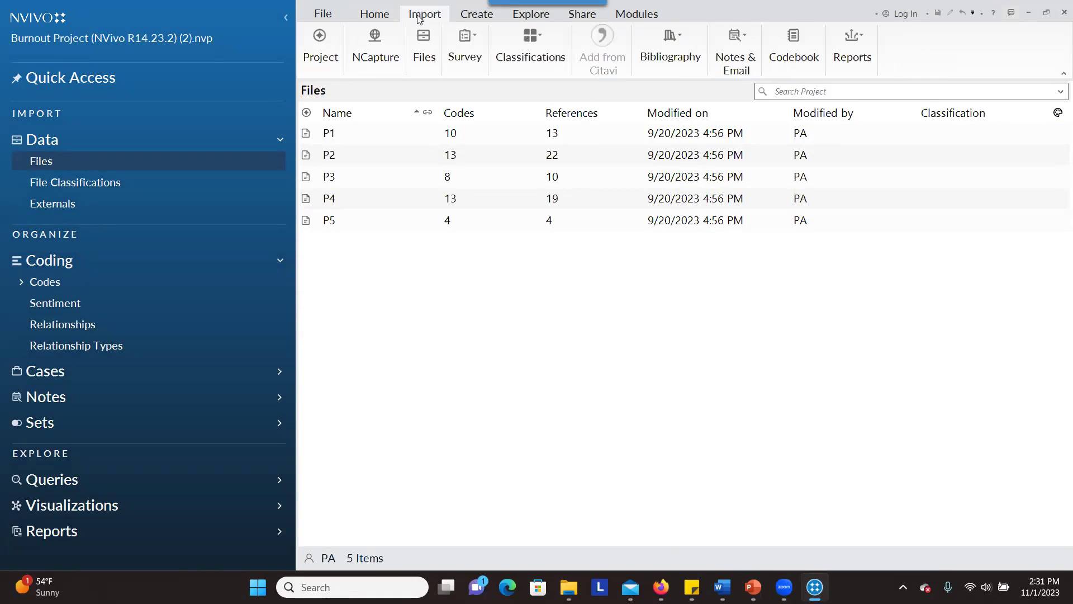
click(329, 63)
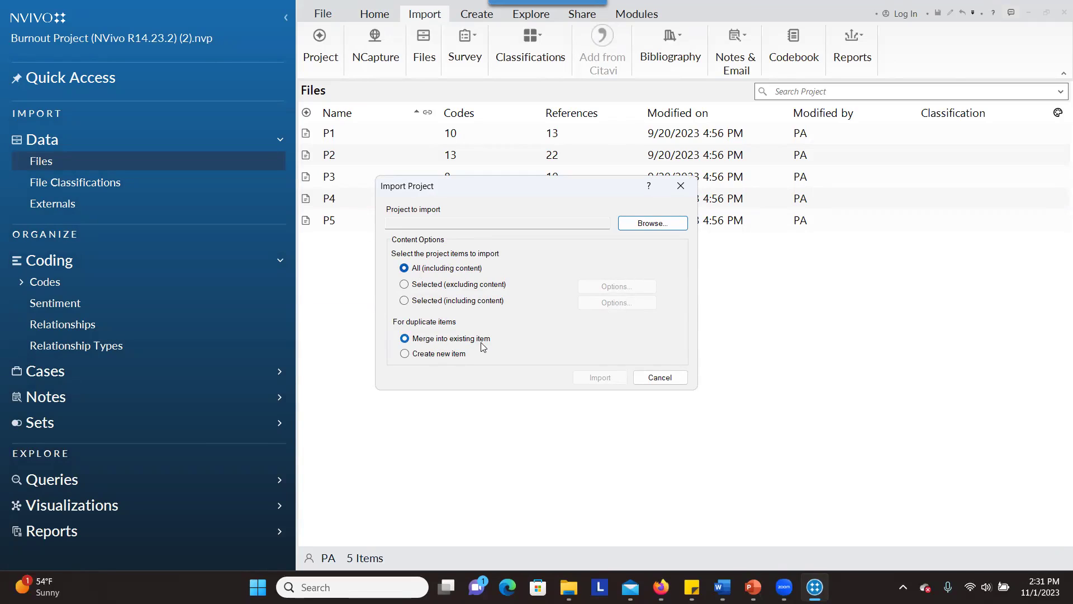
Set the import to 'All (including content)' and browse for the project file.
click(406, 286)
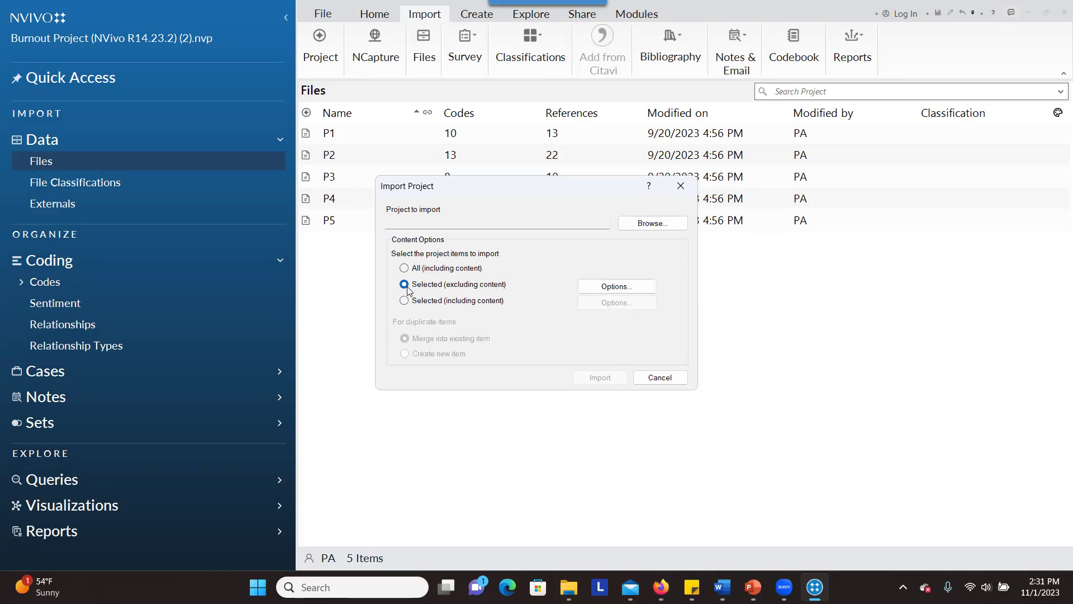
click(617, 287)
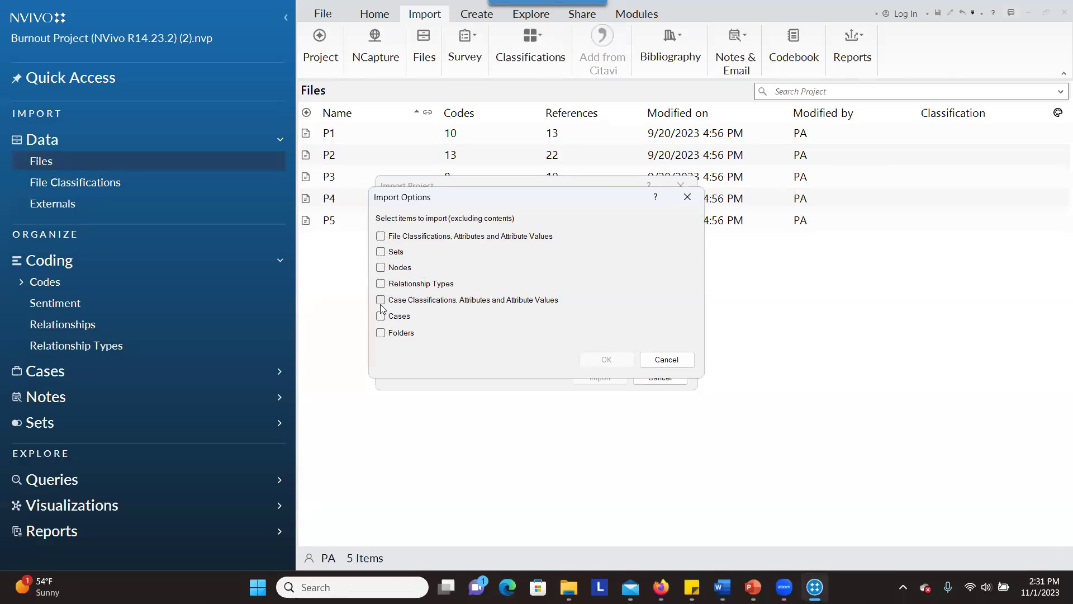
click(656, 359)
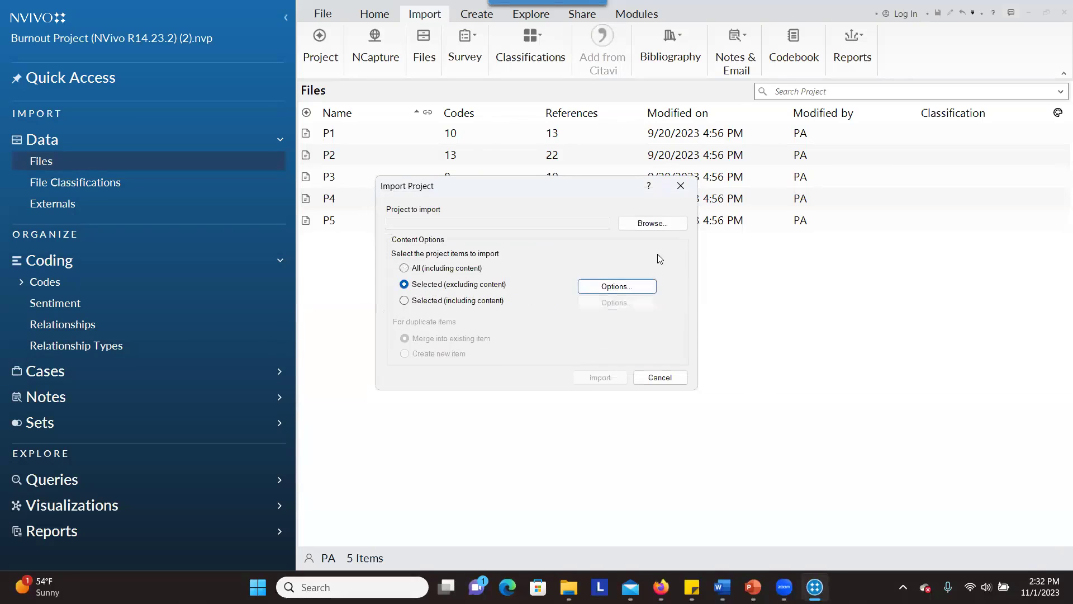
click(408, 269)
click(651, 223)
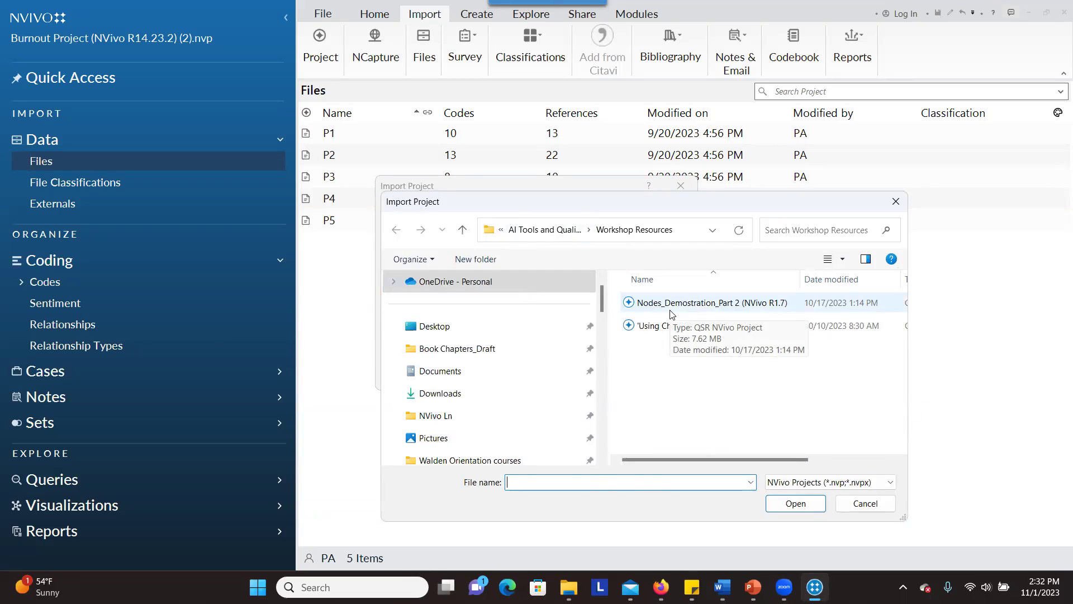
Import the Nodes_Demostration_Part 2 project file, merging duplicates into existing items.
click(672, 307)
click(790, 506)
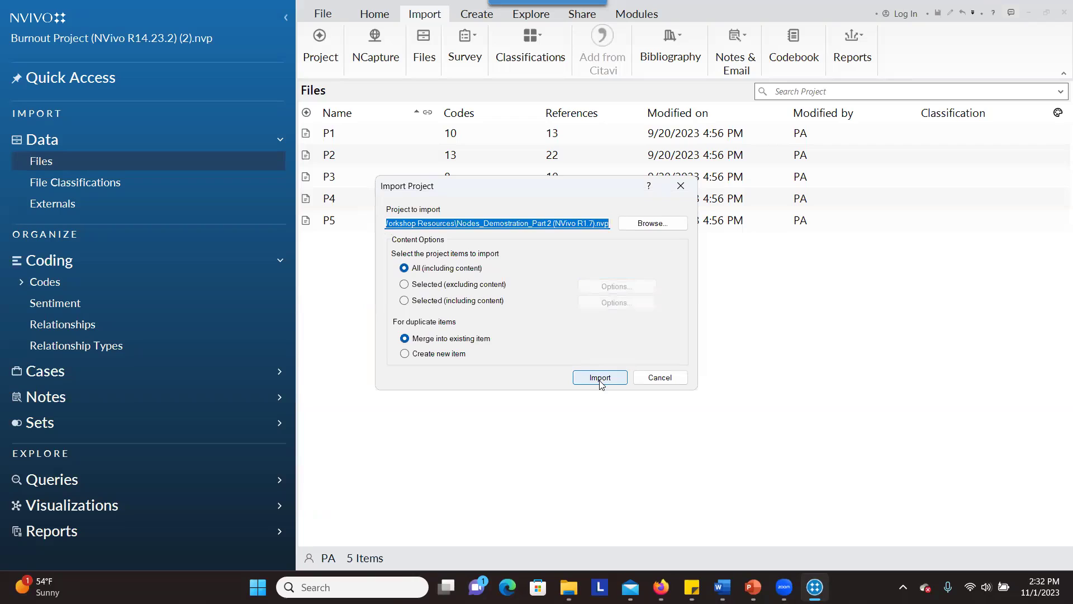
click(600, 378)
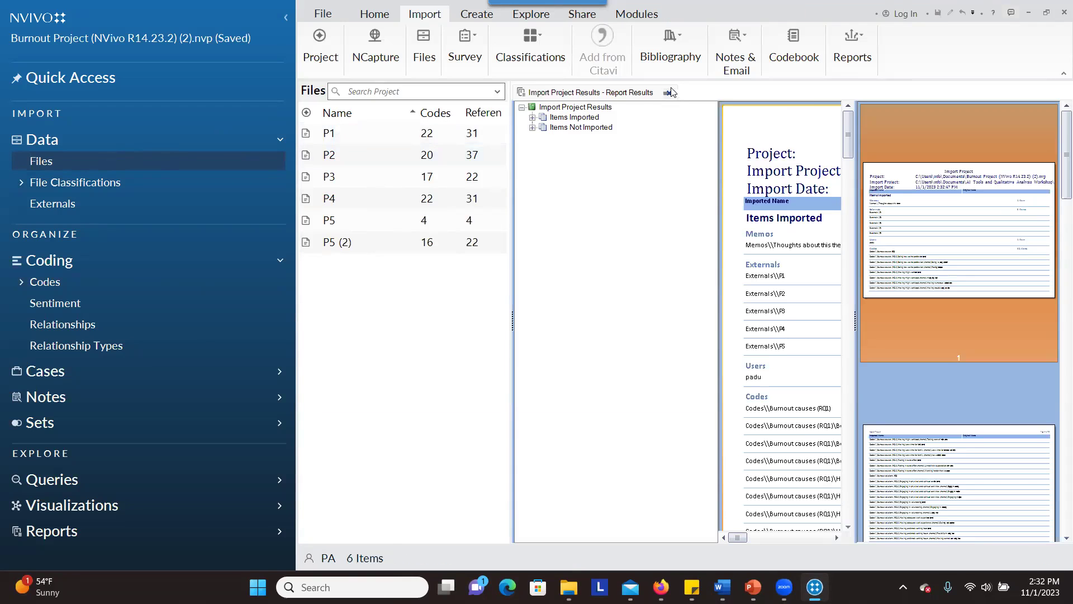
Close the import report, review the expanded Burnout causes and solutions codes, then return to Files.
click(669, 93)
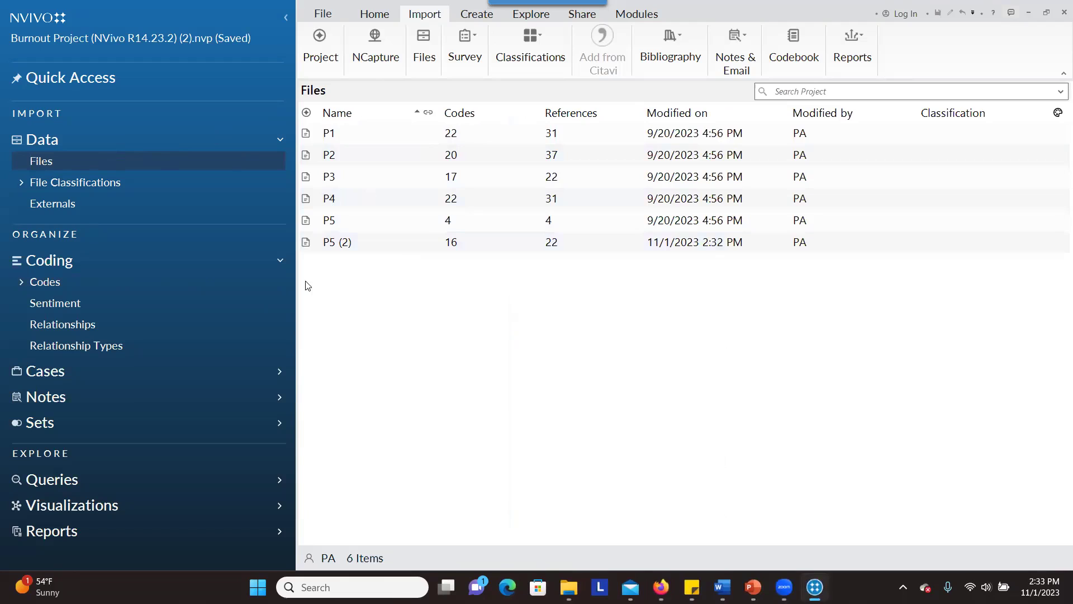
click(86, 286)
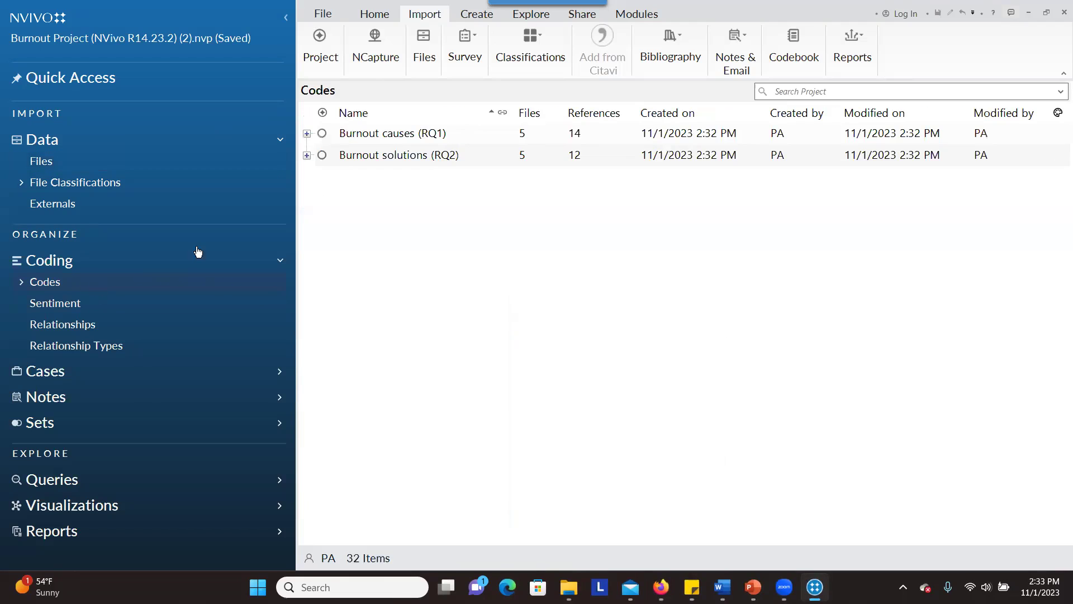
click(307, 135)
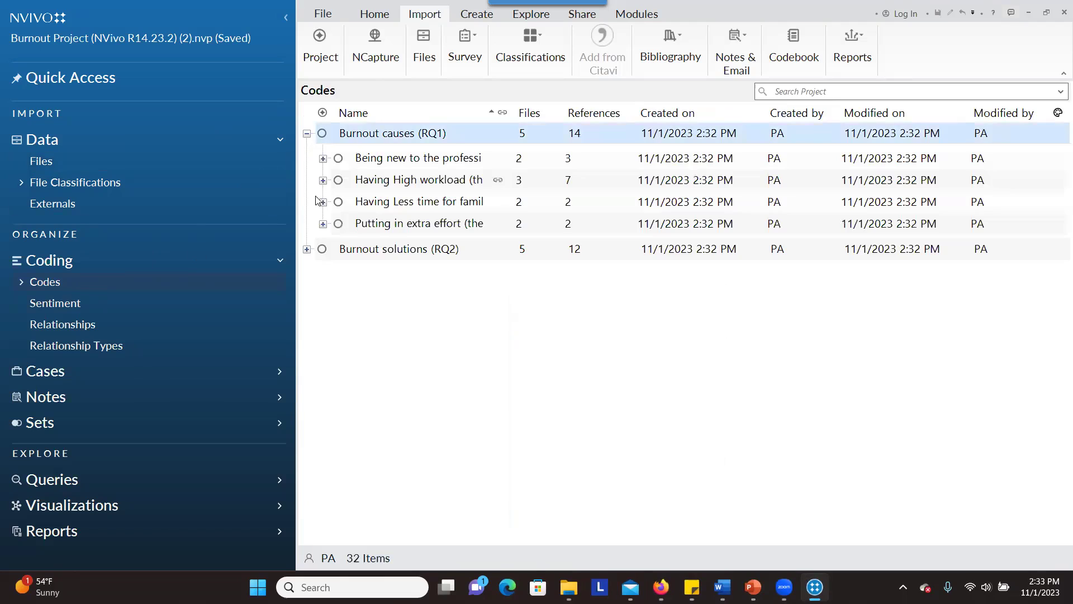
click(307, 249)
click(84, 162)
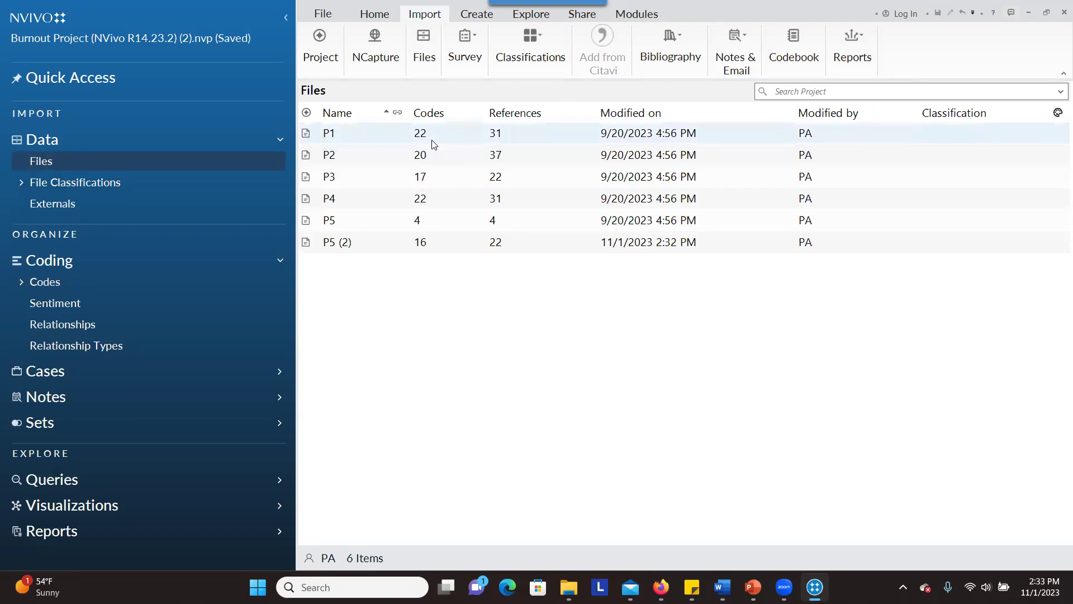
Select the P1 transcript and choose Highlight Coding for Selected Items.
click(368, 141)
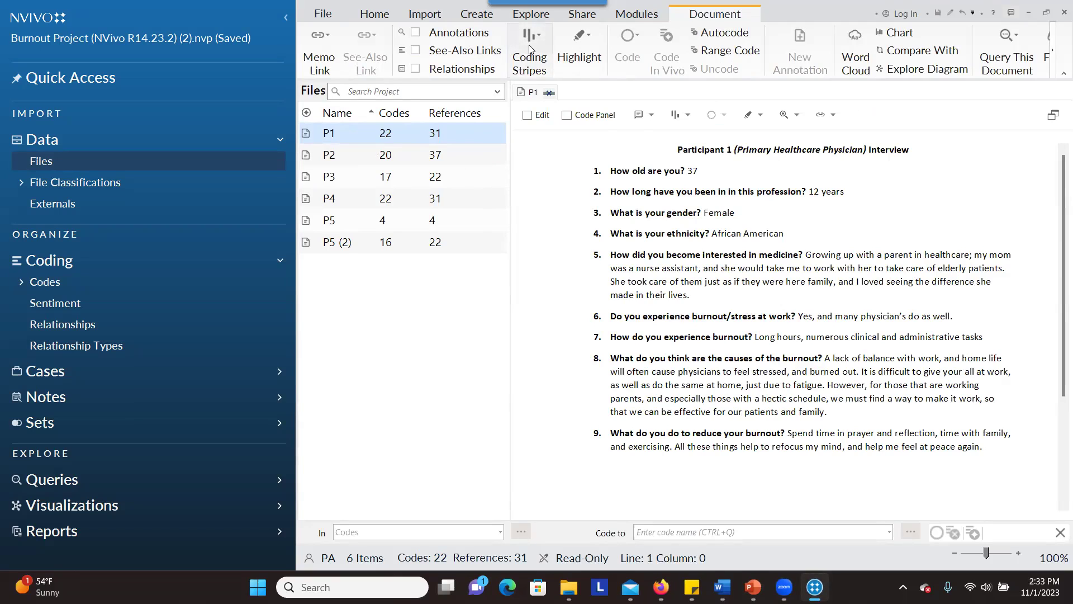
click(588, 39)
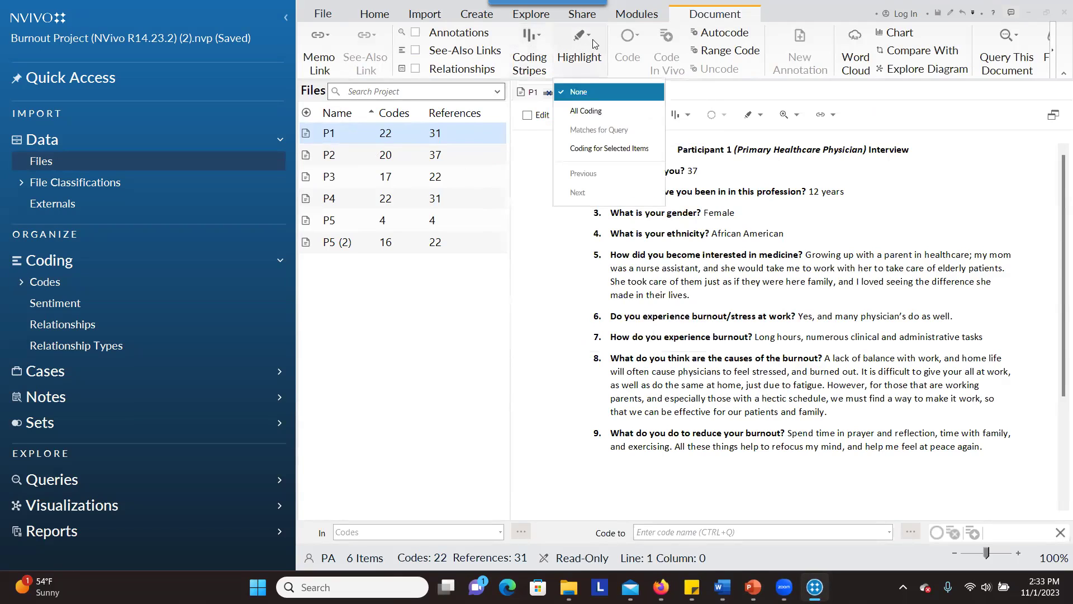
click(579, 149)
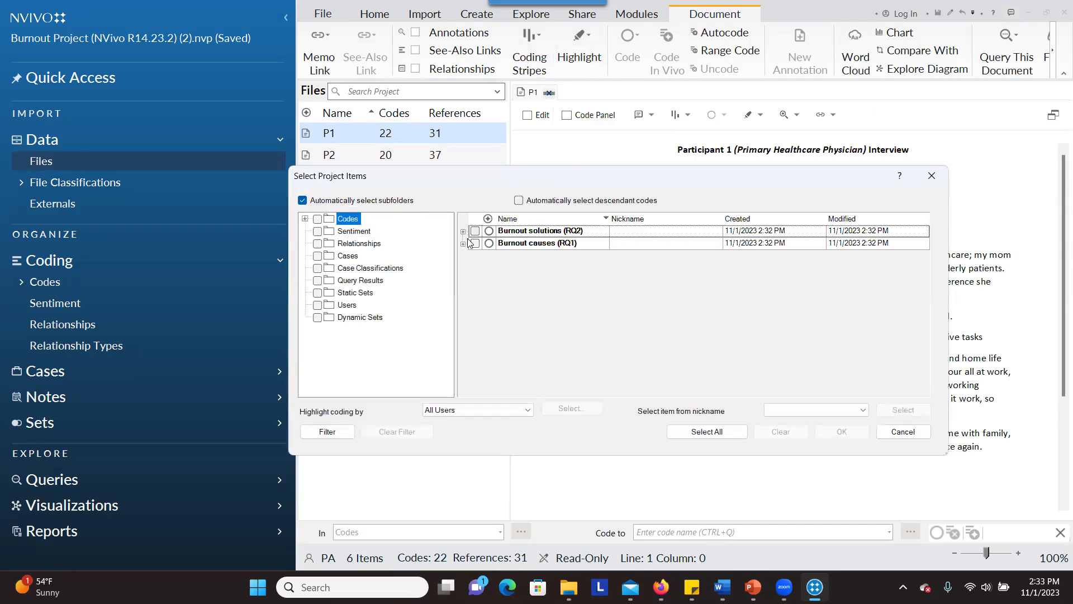
Highlight P1 coding for five Burnout solutions child codes, including family time and volunteering, then show Codes.
click(463, 232)
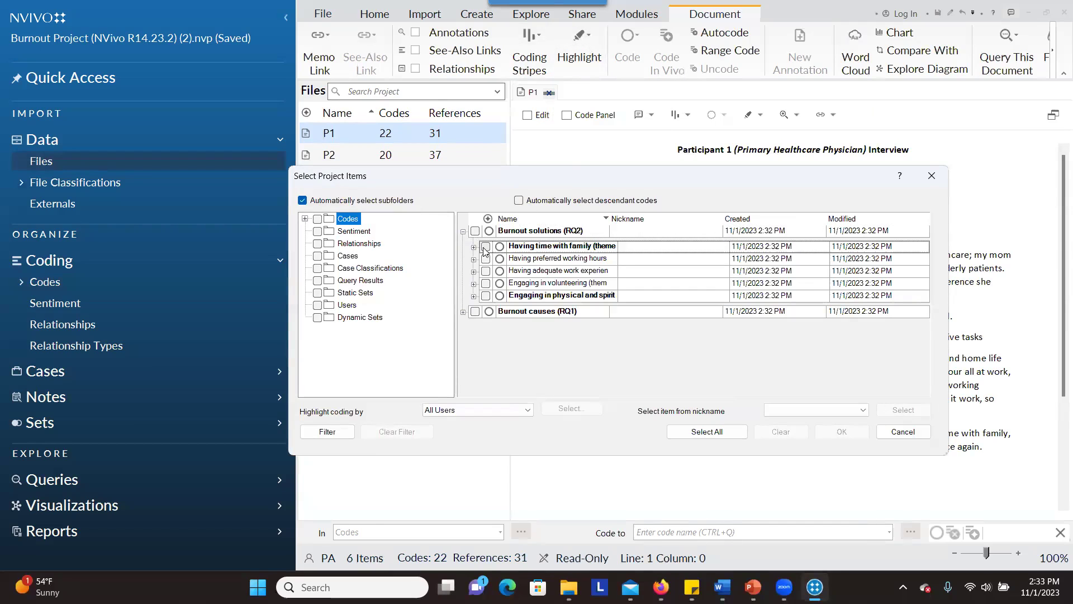
click(486, 247)
click(486, 258)
click(486, 271)
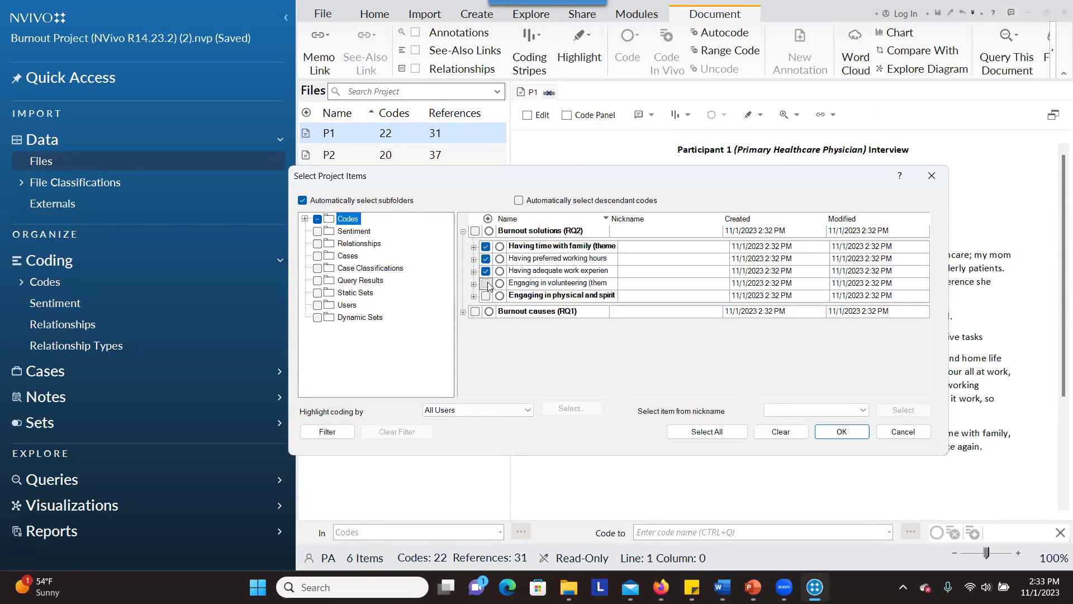
click(486, 295)
click(486, 283)
click(463, 311)
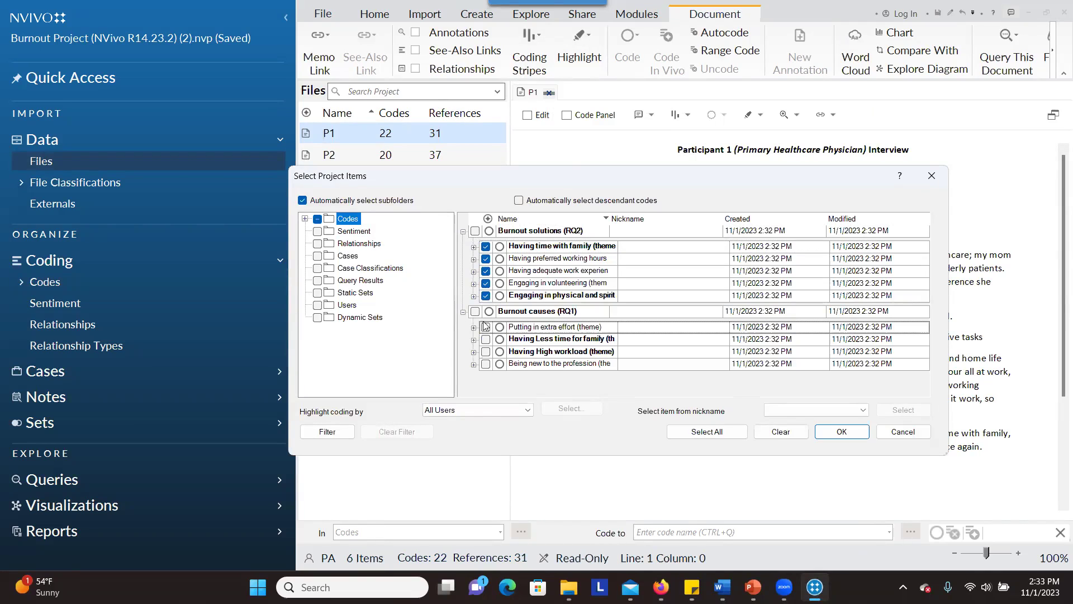
key(Return)
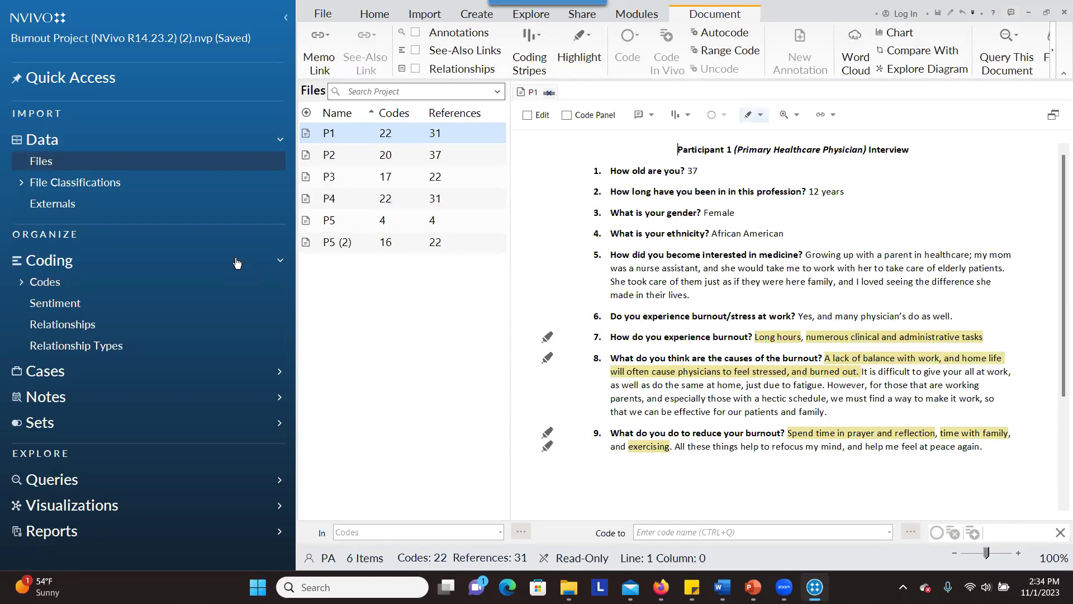
click(81, 282)
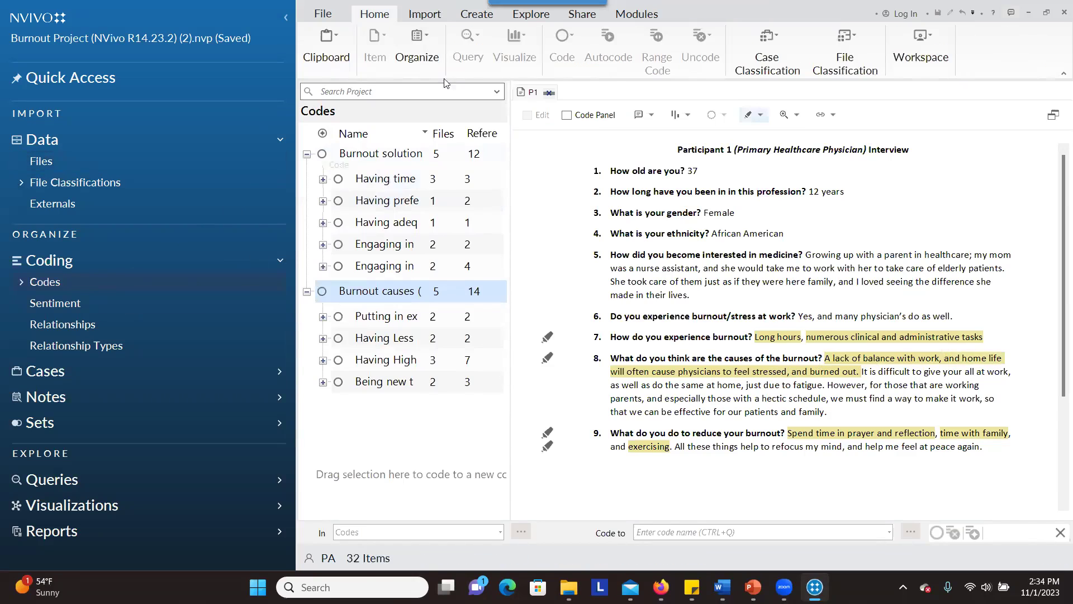